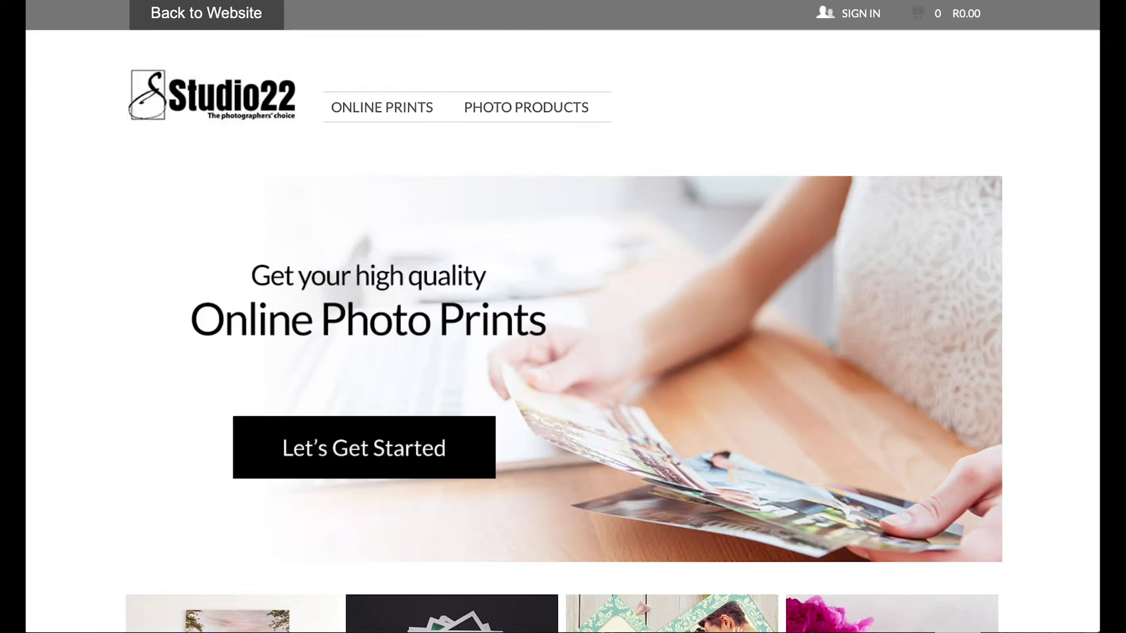
- Start an online prints order and upload the first two photos of the Sample Images album from the device
left_click(377, 106)
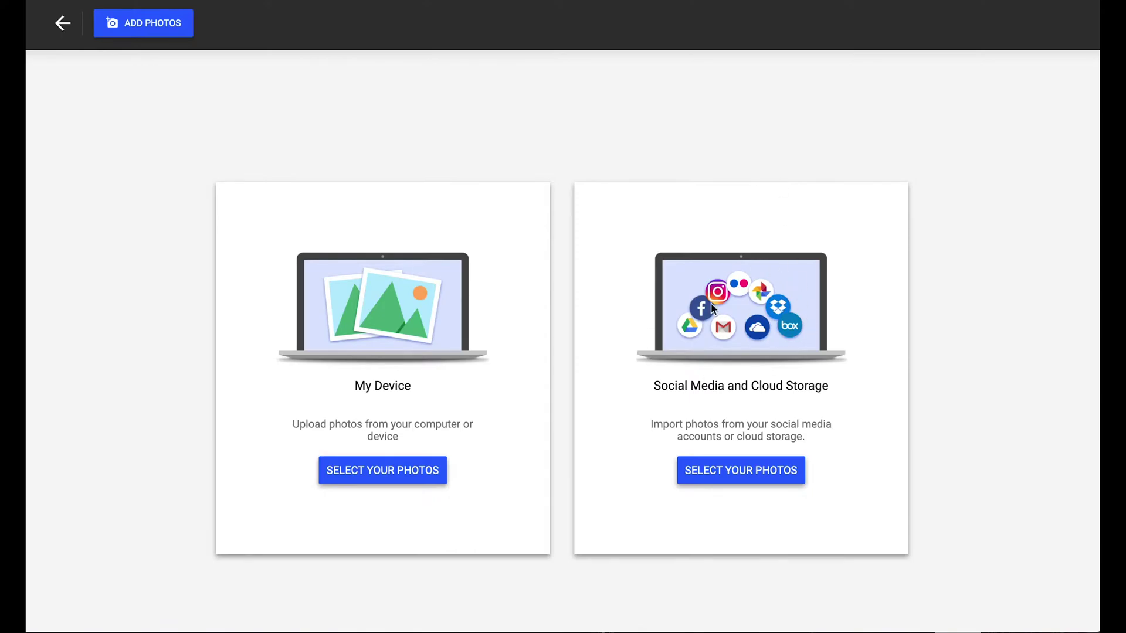
left_click(350, 476)
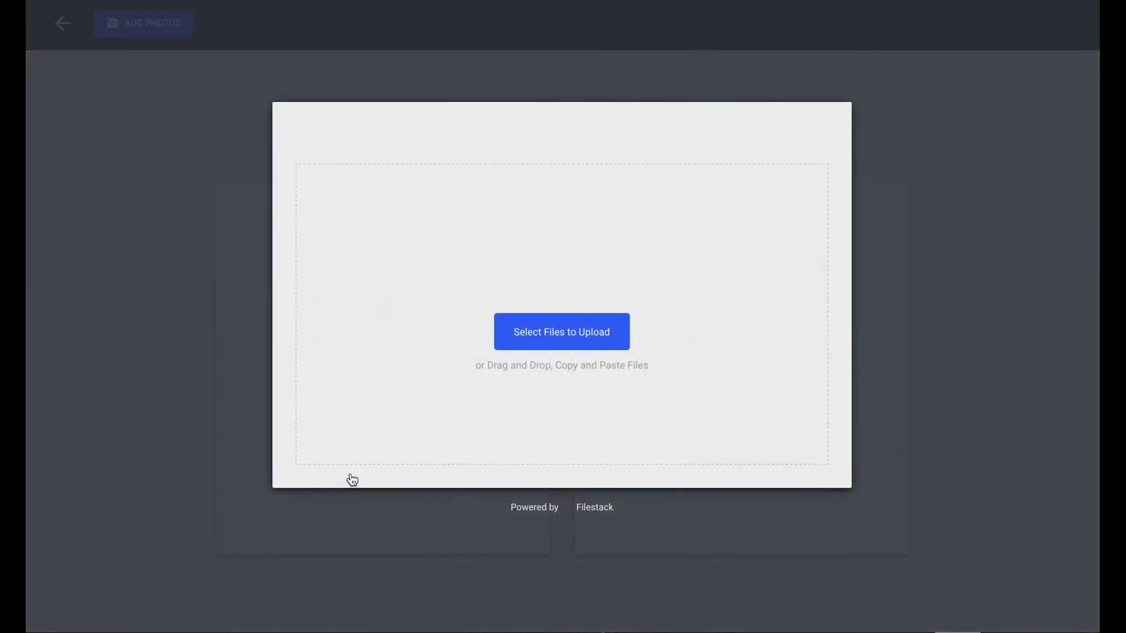
left_click(556, 330)
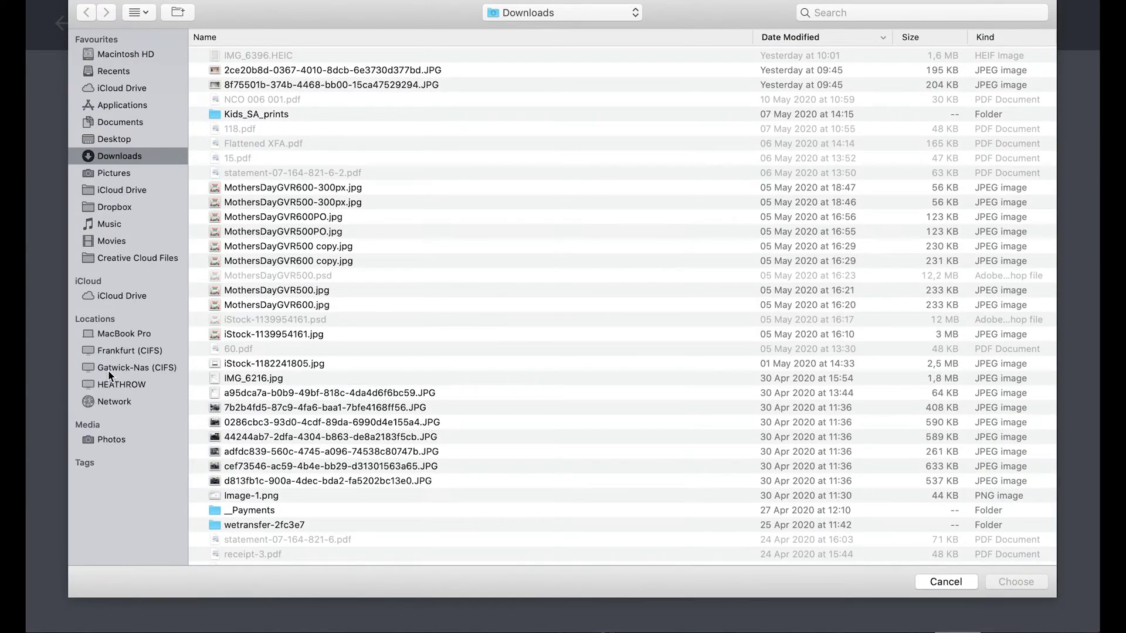
left_click(113, 439)
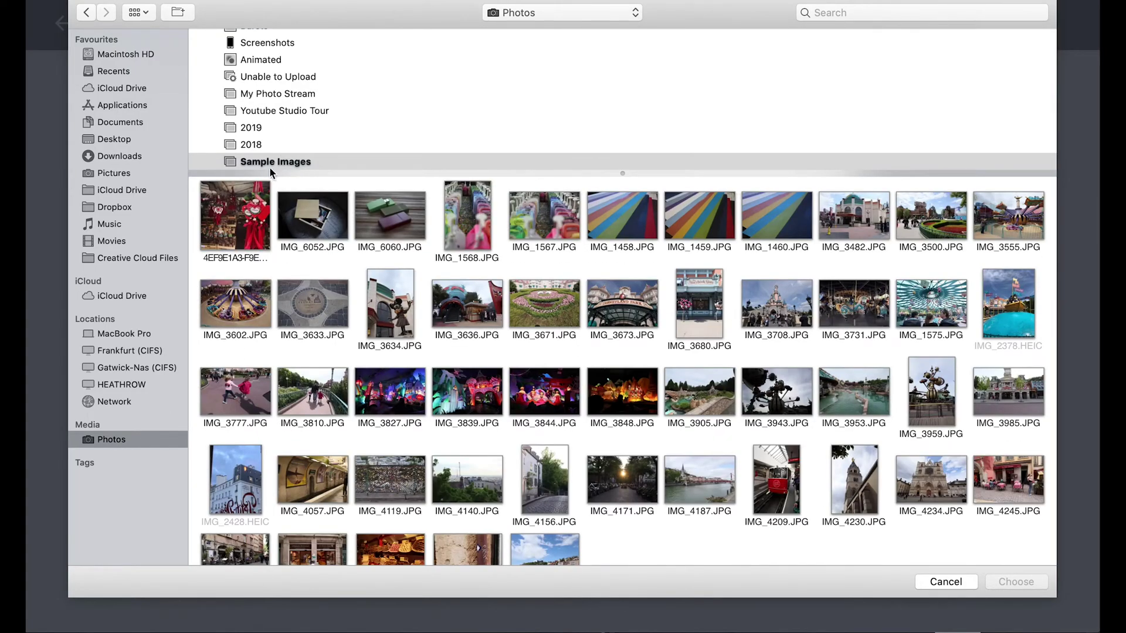
left_click(237, 219)
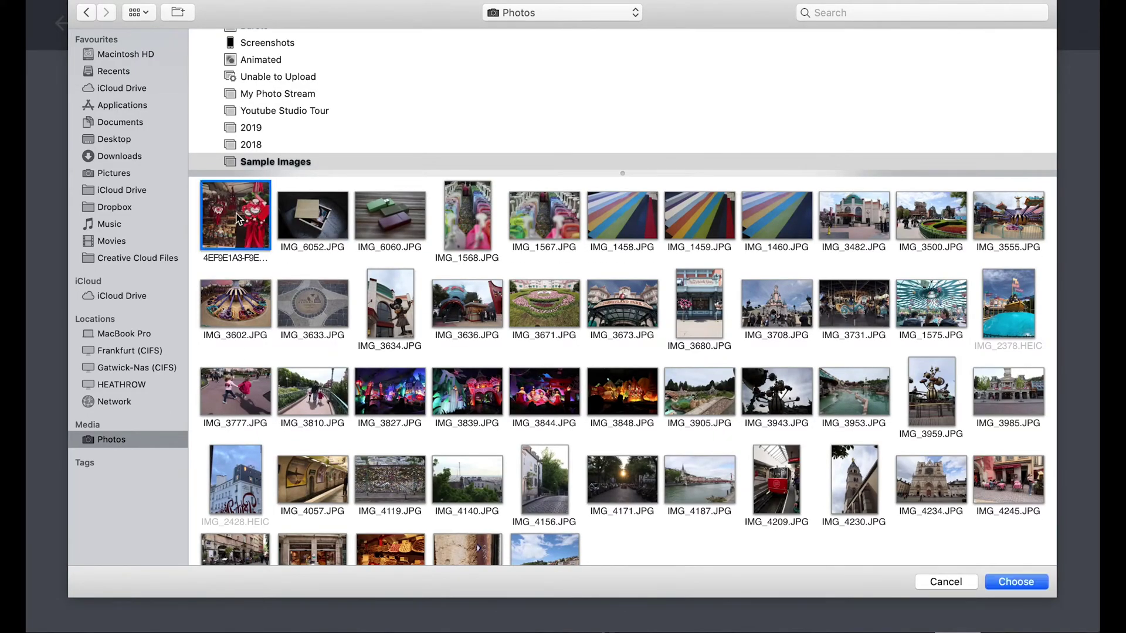
left_click(303, 219, "super")
left_click(1015, 582)
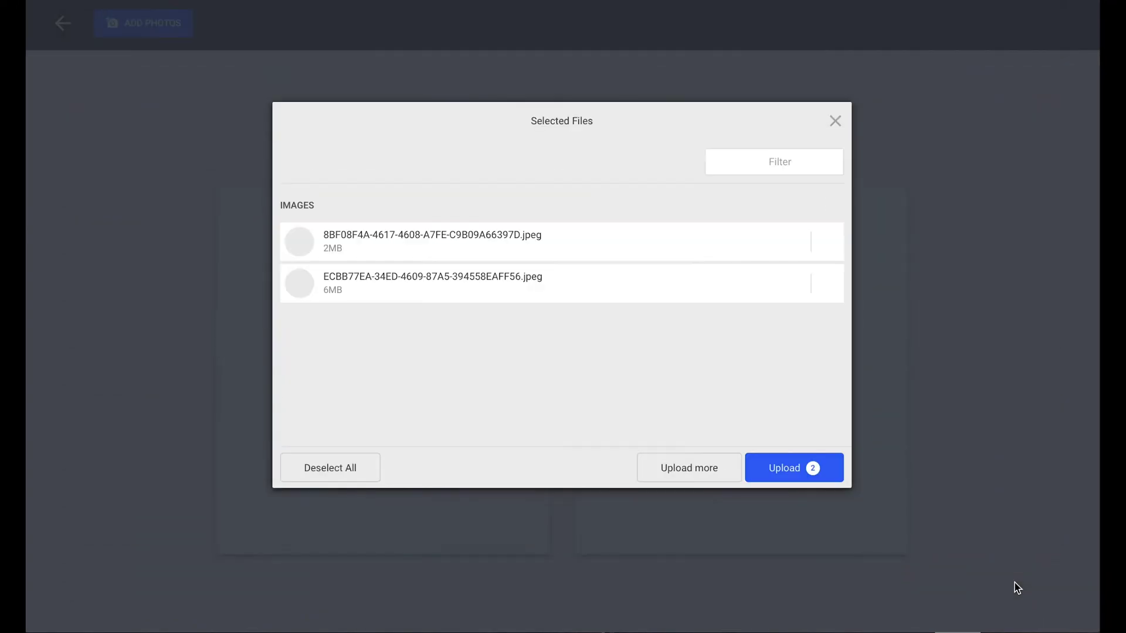
left_click(780, 468)
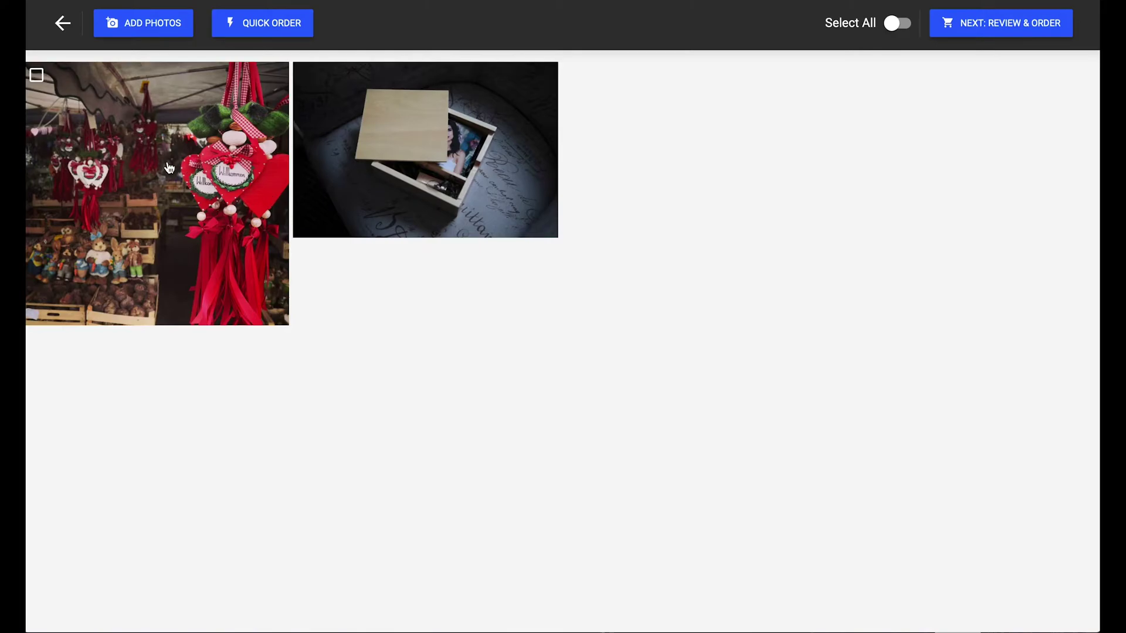
- Open the market stall photo and examine the available print categories, from Fujifilm Frontier prints through fine art papers to metallic lustre prints
left_click(199, 188)
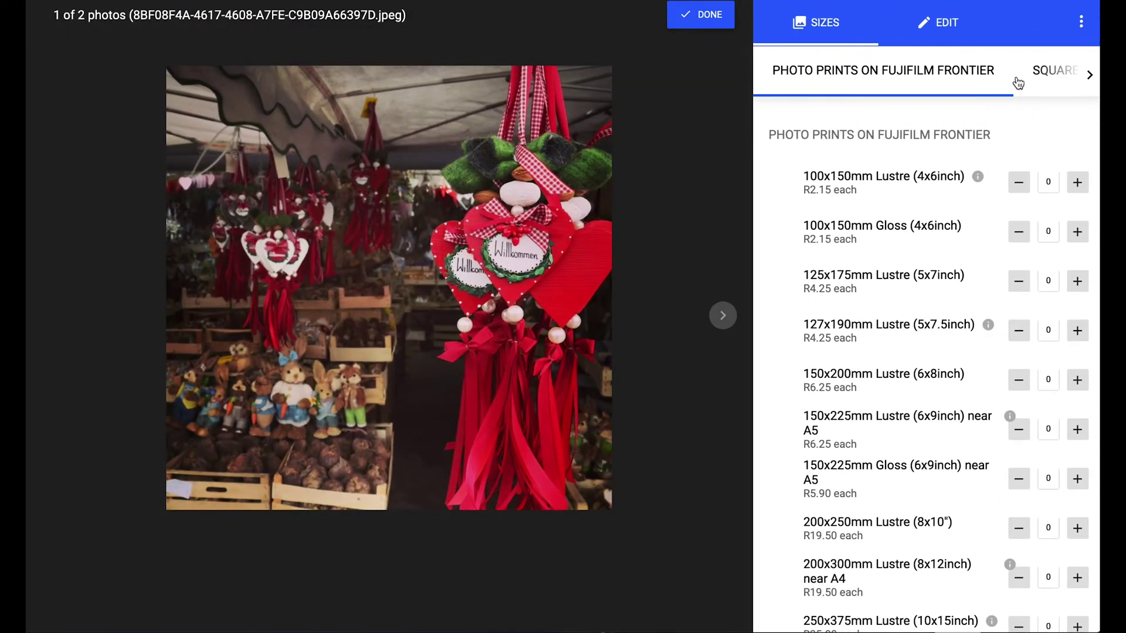
left_click(1090, 75)
left_click(1090, 75)
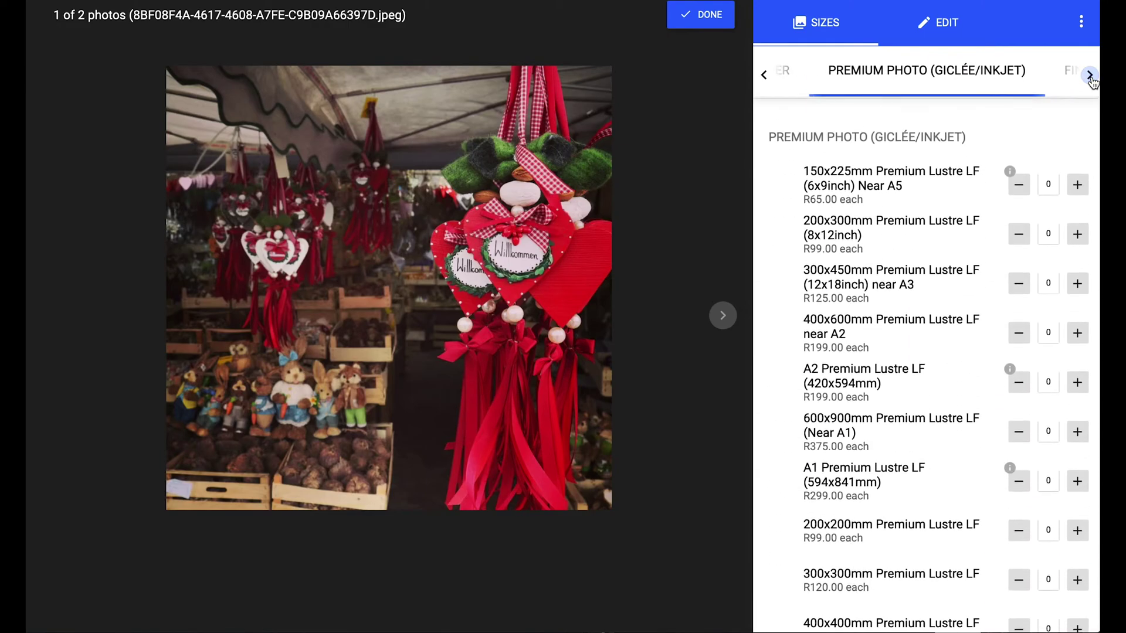
left_click(1090, 75)
left_click(1089, 75)
left_click(1090, 75)
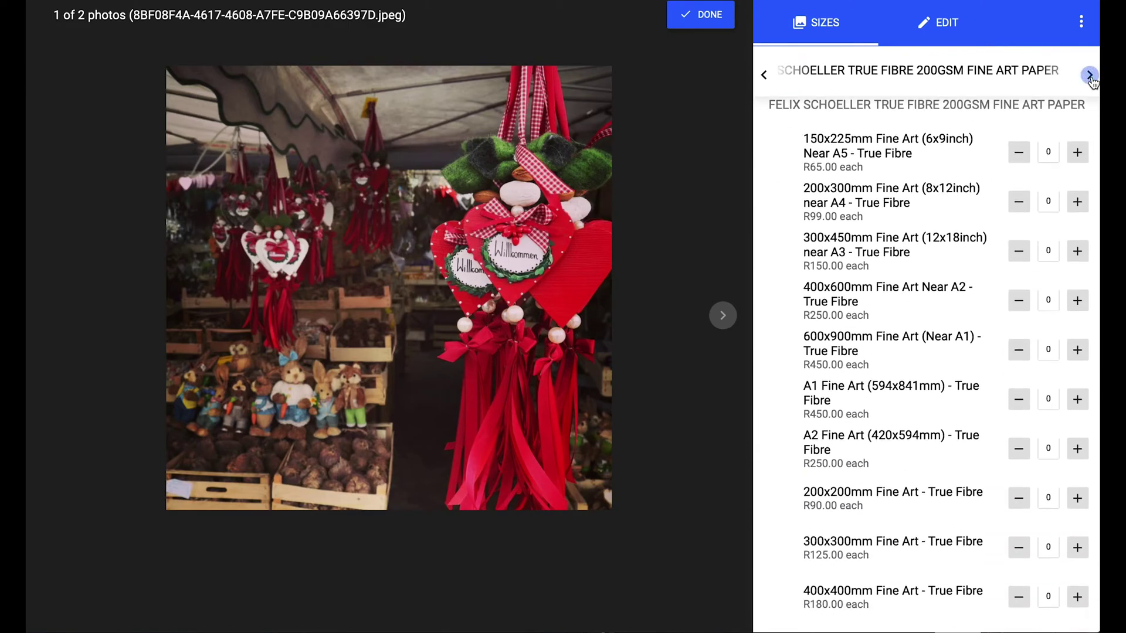
left_click(1090, 75)
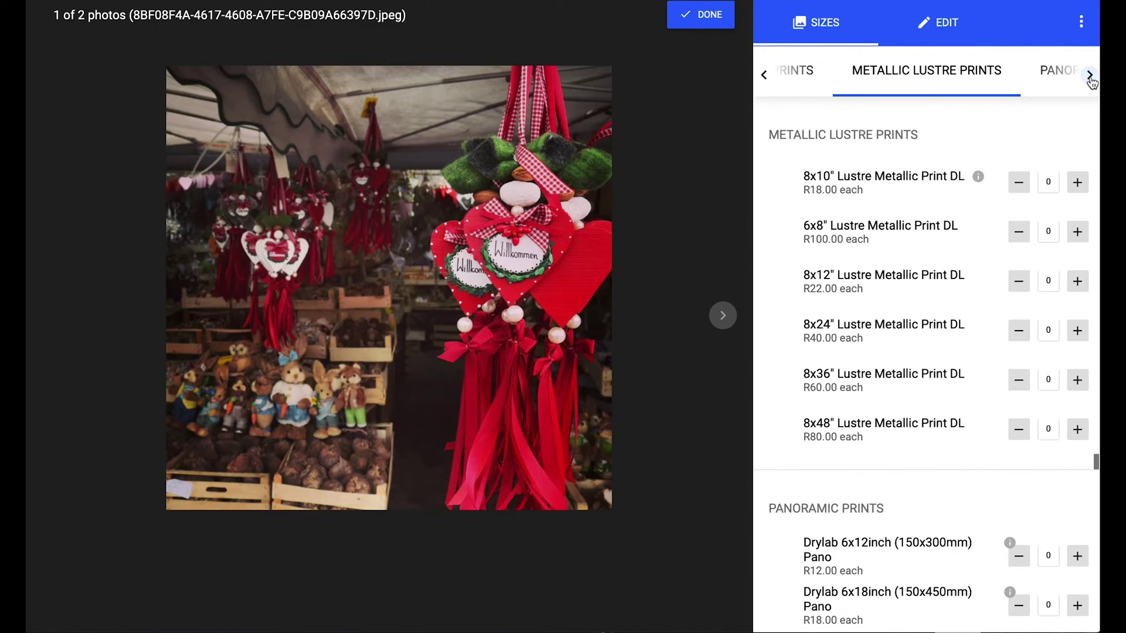
left_click(763, 75)
left_click(764, 76)
left_click(763, 75)
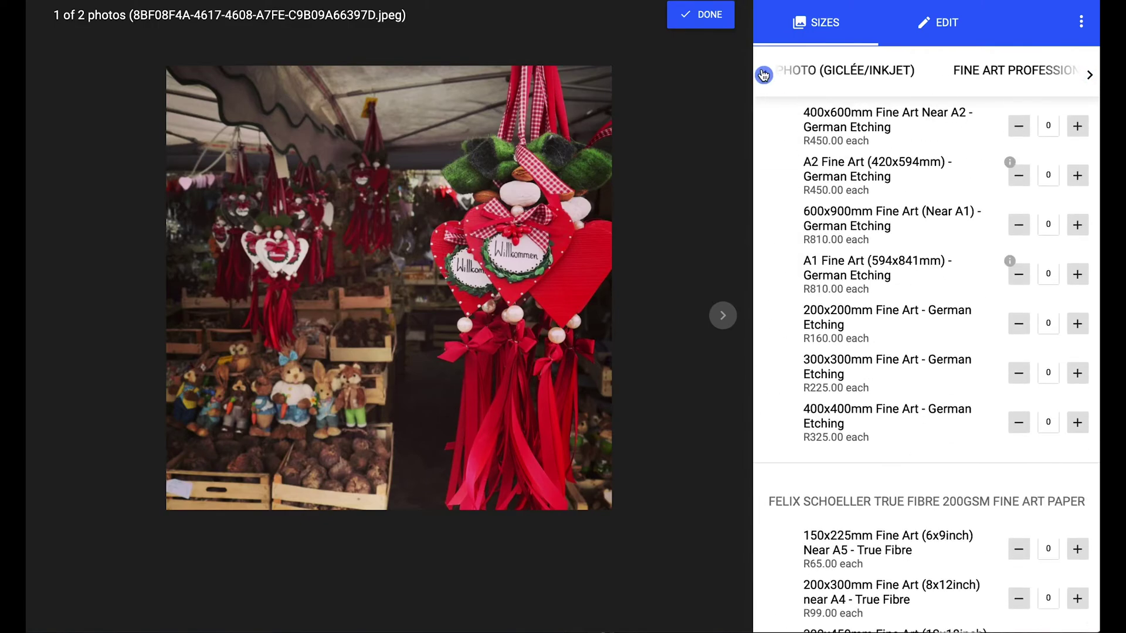
left_click(764, 75)
left_click(763, 75)
left_click(764, 75)
- Add one square 100x100mm (4x4") InstaPrint Lustre print of the market stall photo and shrink and reposition its crop around the hanging hearts and bunnies
left_click(1055, 88)
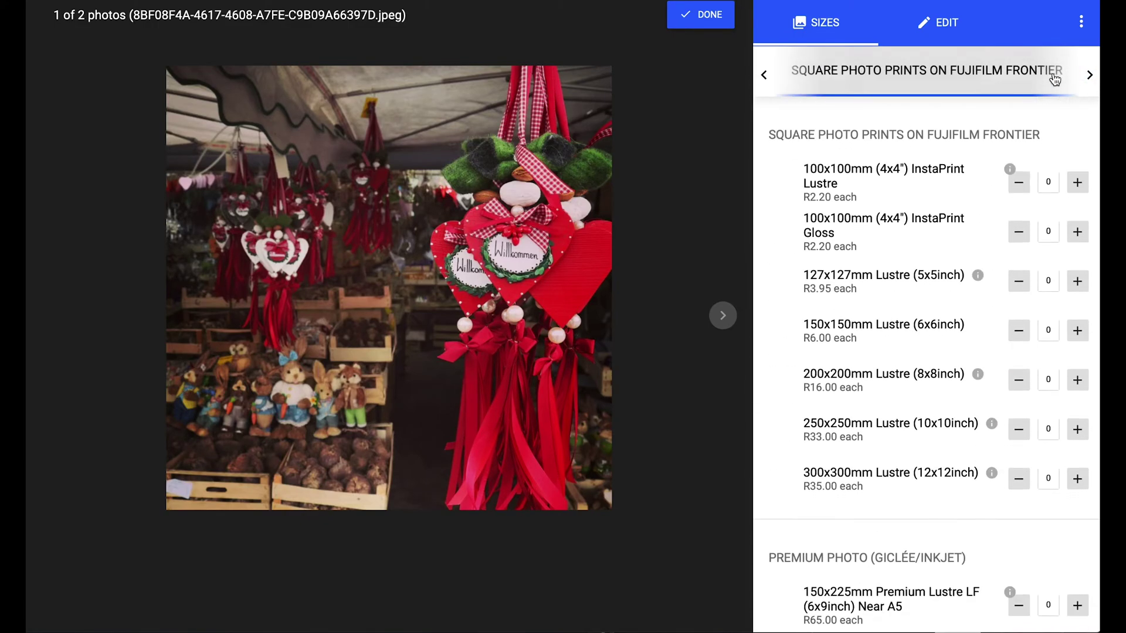
left_click(1078, 181)
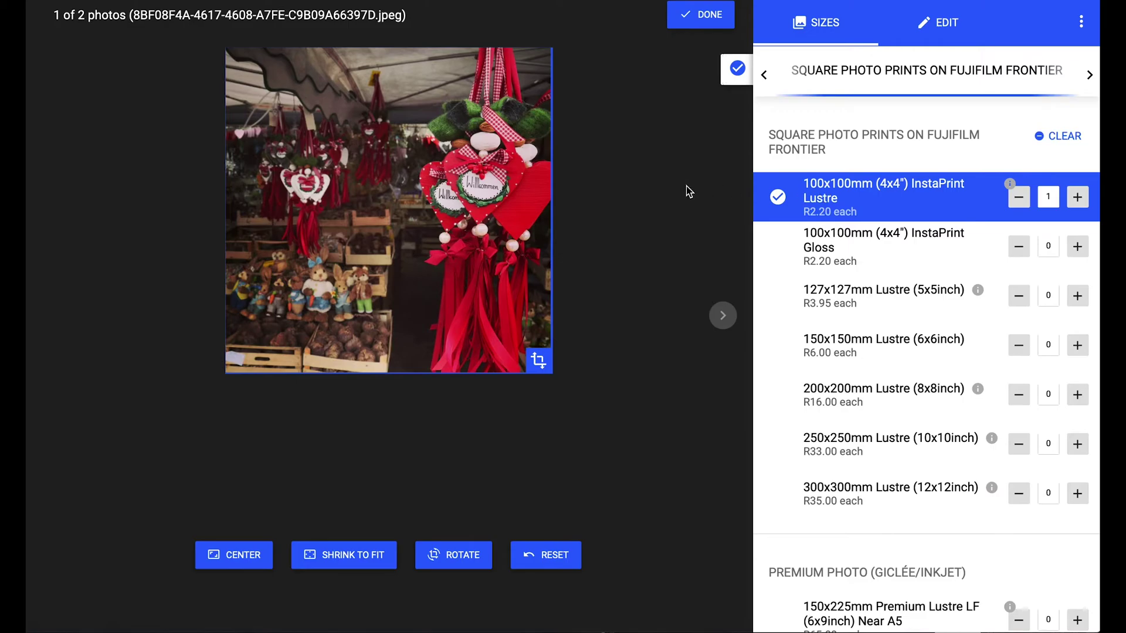
left_click_drag(539, 363, 494, 314)
left_click_drag(454, 264, 481, 278)
left_click_drag(516, 329, 554, 350)
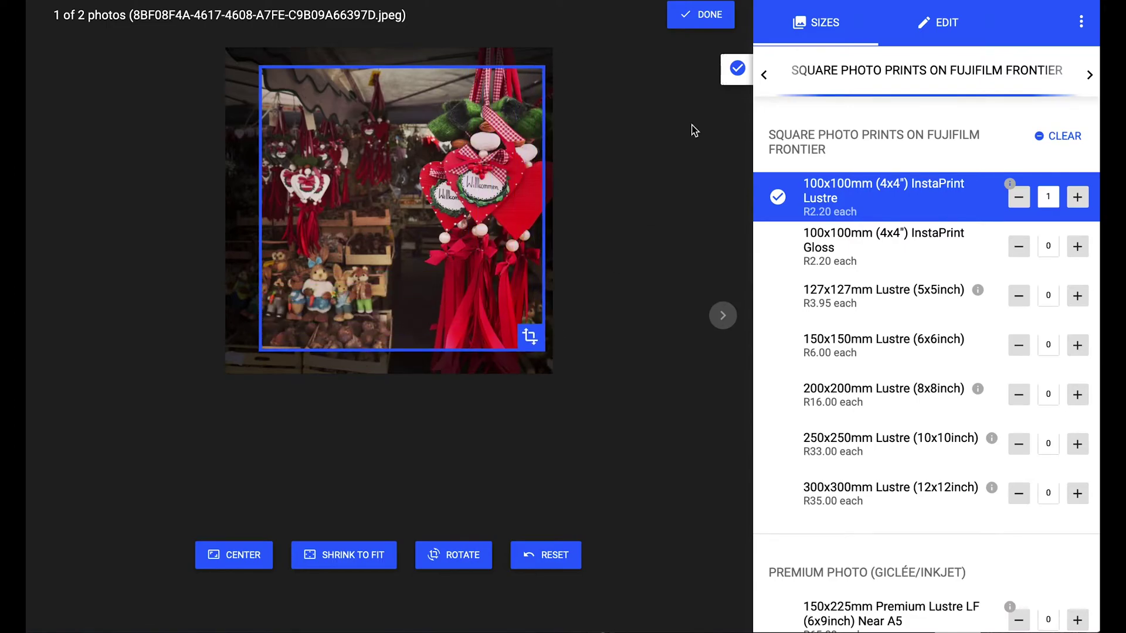
- Finish the market stall photo's print settings and open the wooden box photo for print sizing
left_click(700, 19)
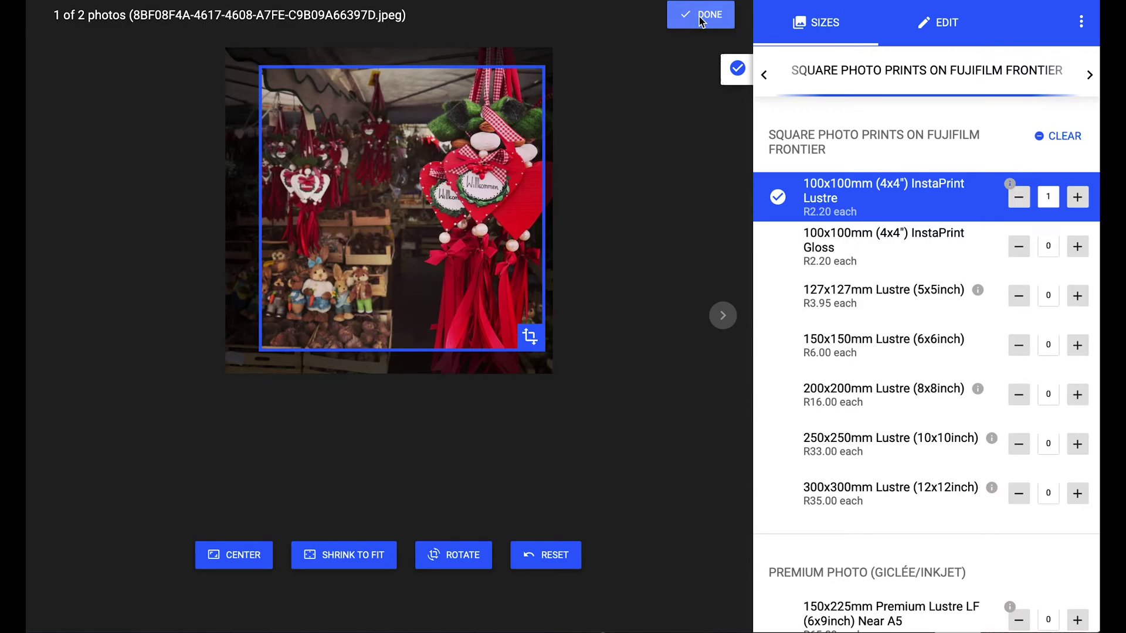
left_click(430, 143)
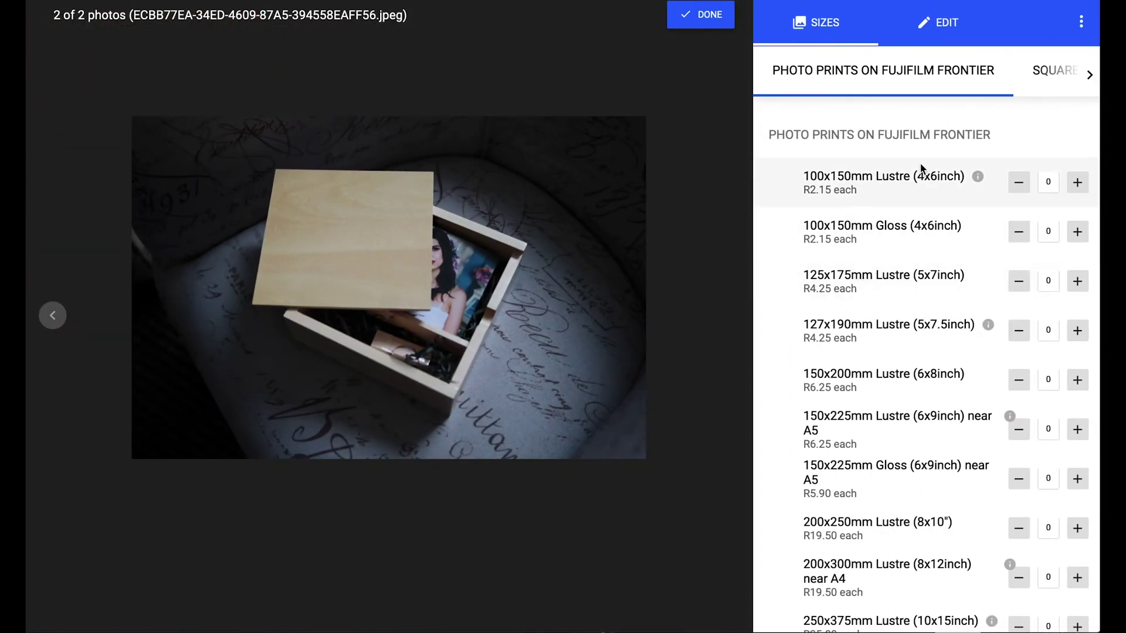
- Try a 100x100mm (4x4") InstaPrint Lustre print of the wooden box photo with a slightly shifted crop, and remove that size again
left_click(1028, 71)
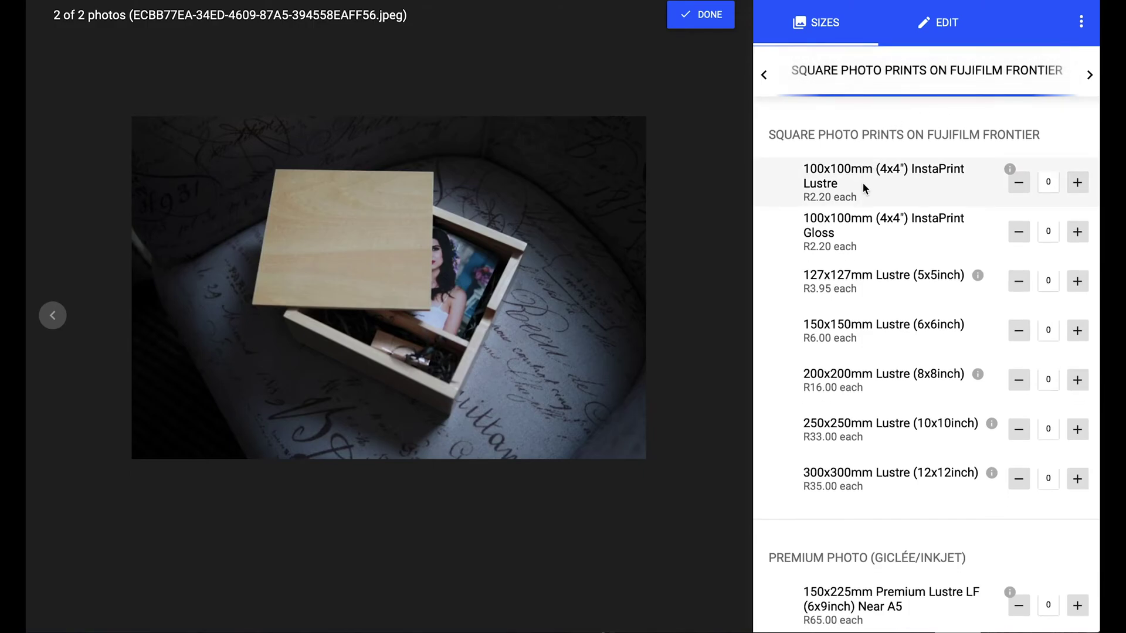
left_click(1077, 183)
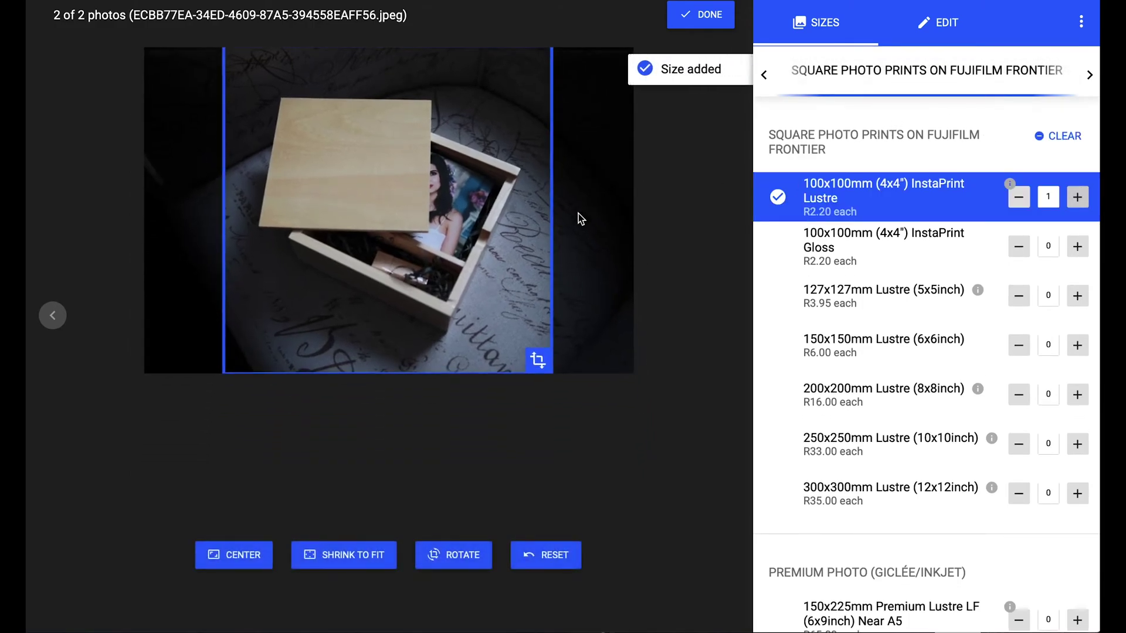
mouse_move(397, 221)
left_mouse_down()
mouse_move(410, 221)
mouse_move(380, 220)
mouse_move(446, 223)
mouse_move(403, 226)
left_mouse_up()
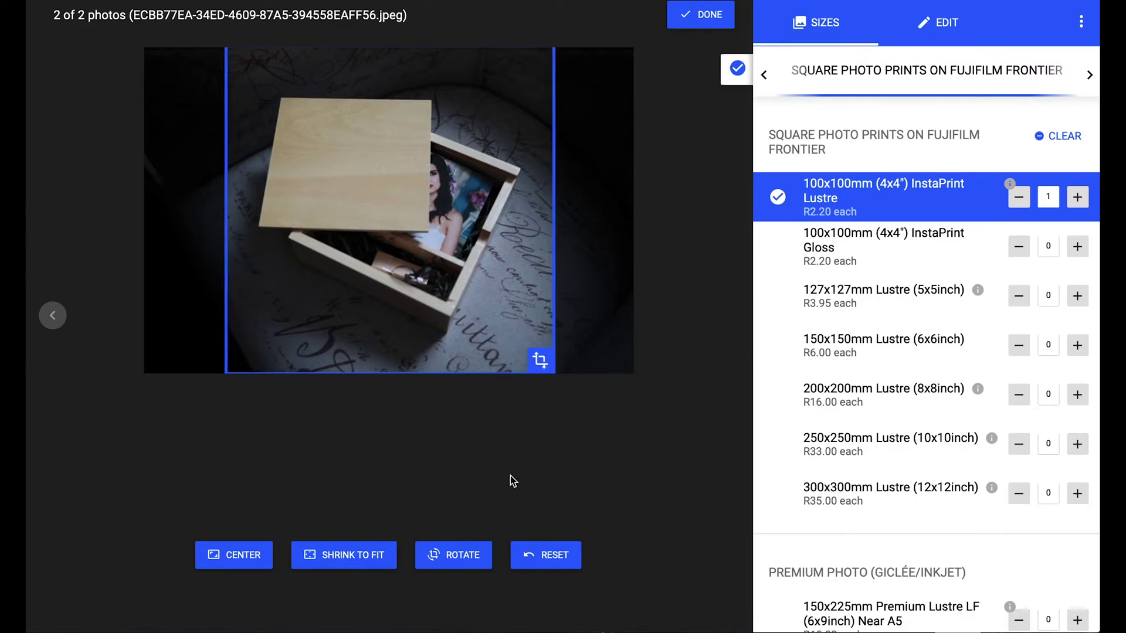
left_click(1019, 197)
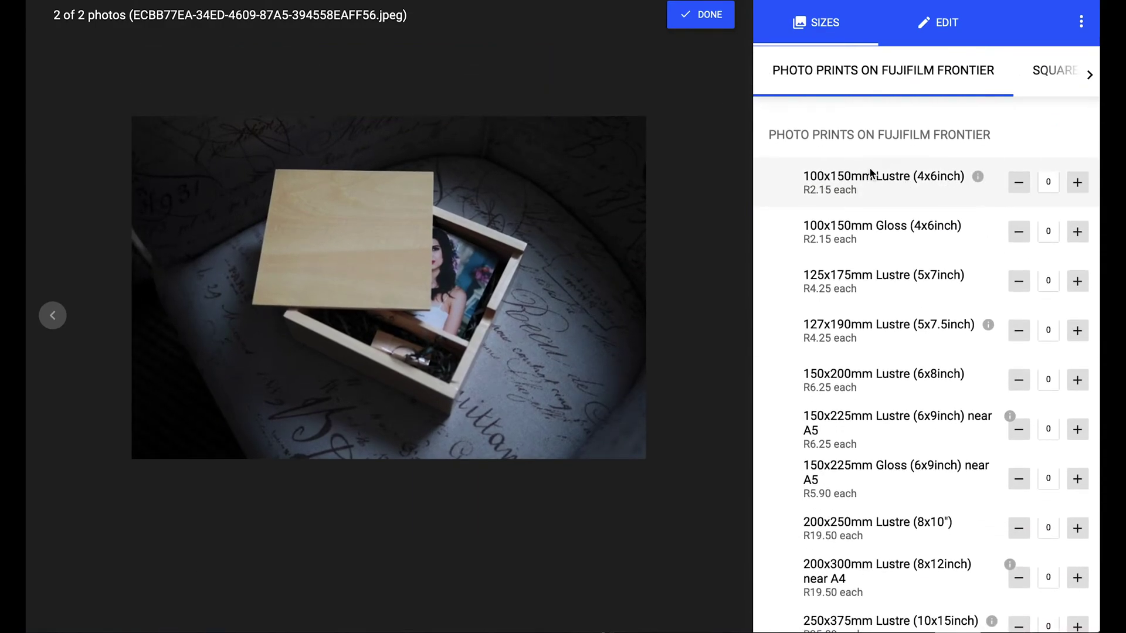
- Add one 100x150mm Lustre (4x6inch) print of the wooden box photo and crop it slightly tighter around the box
left_click(1075, 184)
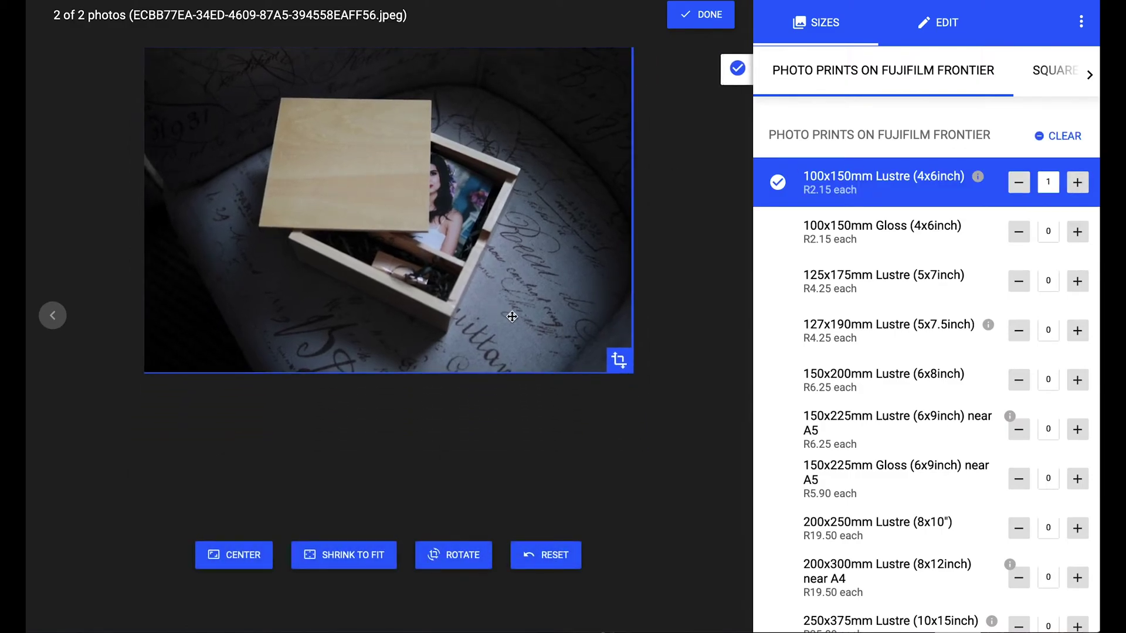
left_click_drag(619, 359, 581, 333)
left_click_drag(473, 268, 487, 270)
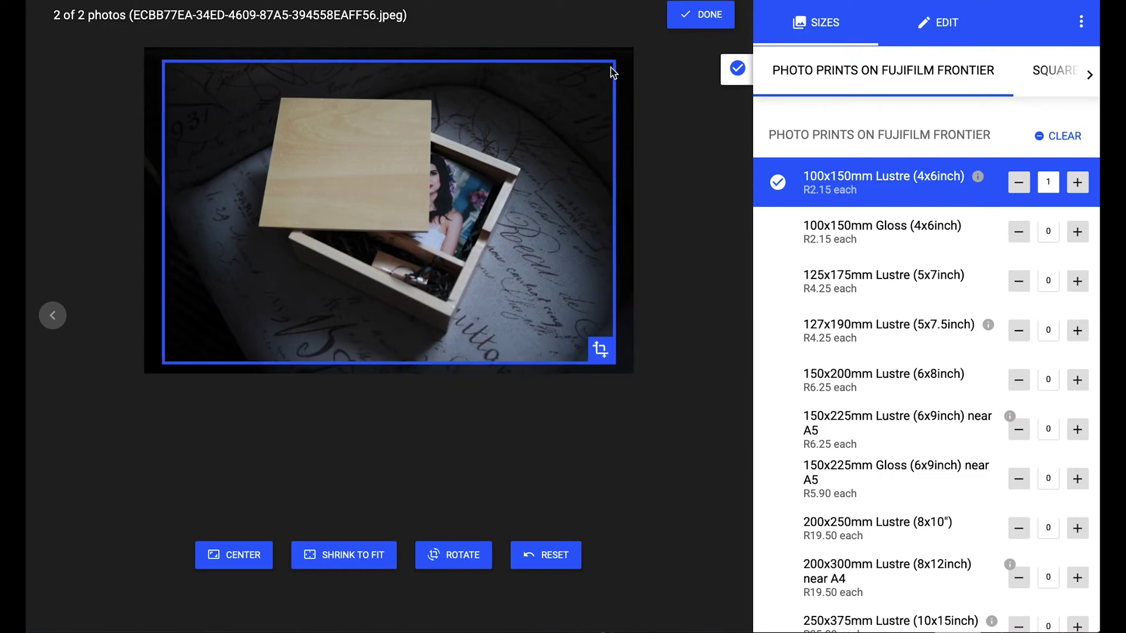
left_click(692, 26)
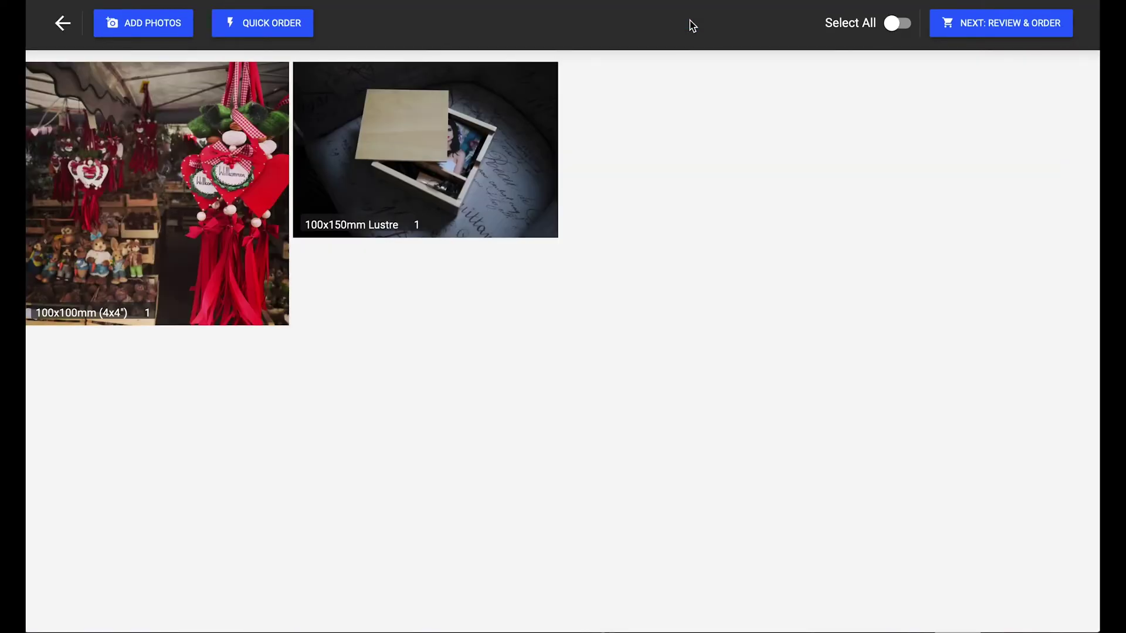
- Review the two-print order, add it to the cart and proceed to checkout
left_click(1002, 25)
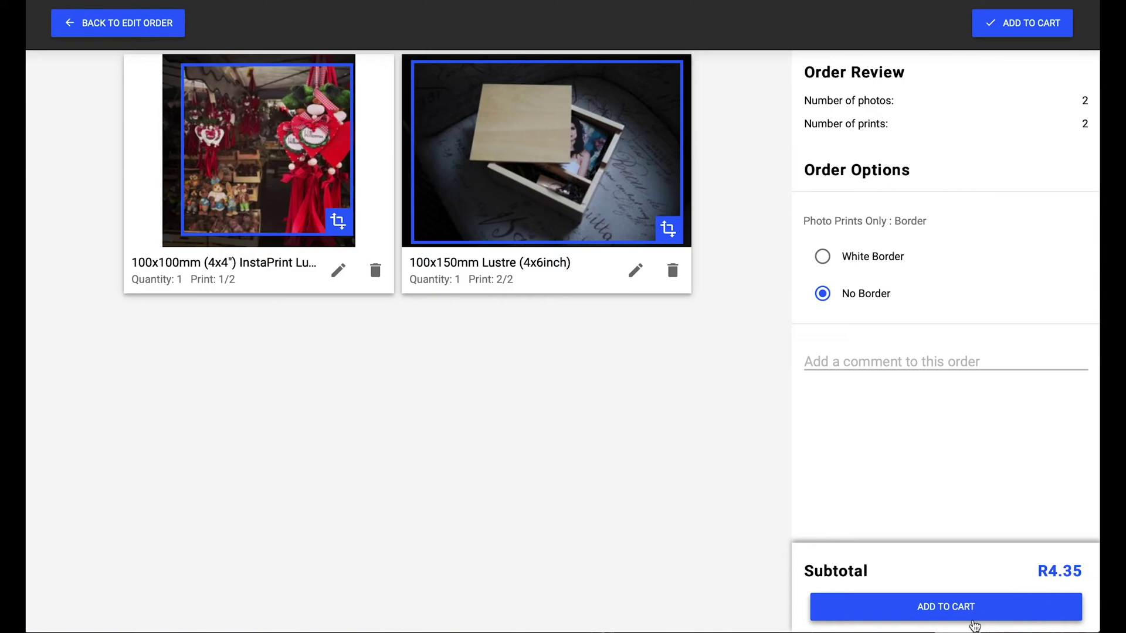
left_click(953, 615)
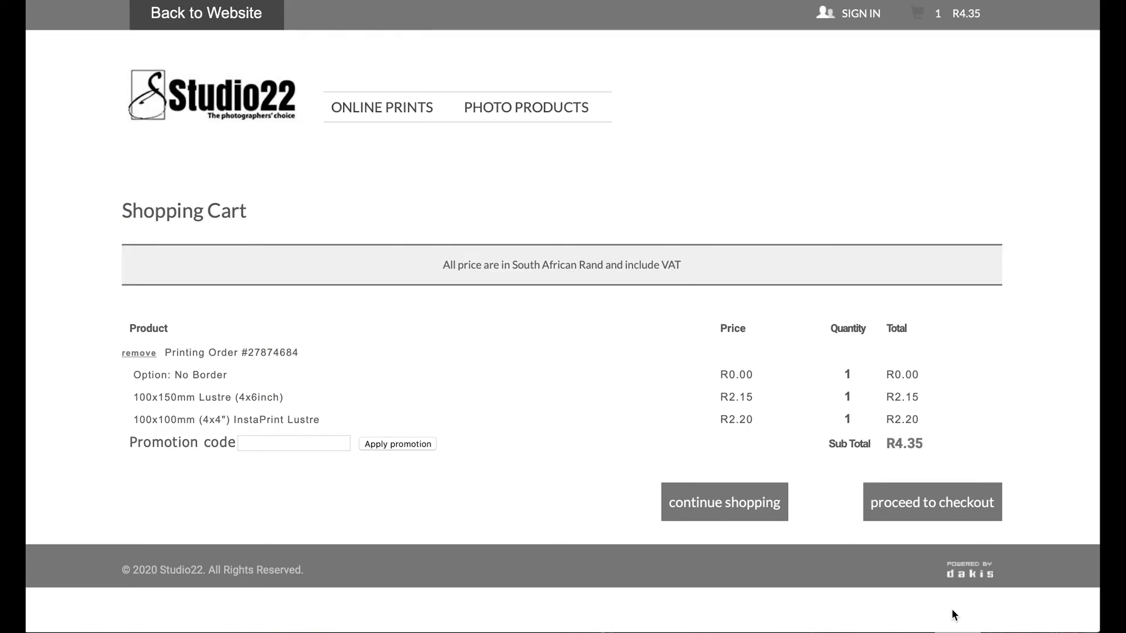
left_click(933, 505)
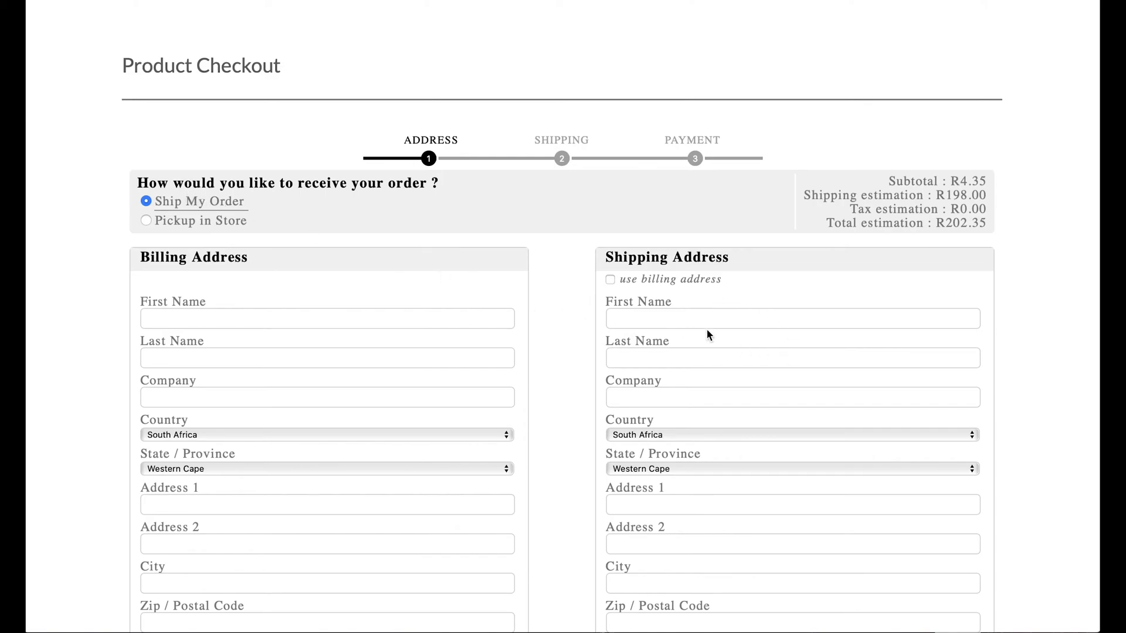
- Set the shipping address to use the billing address
left_click(610, 280)
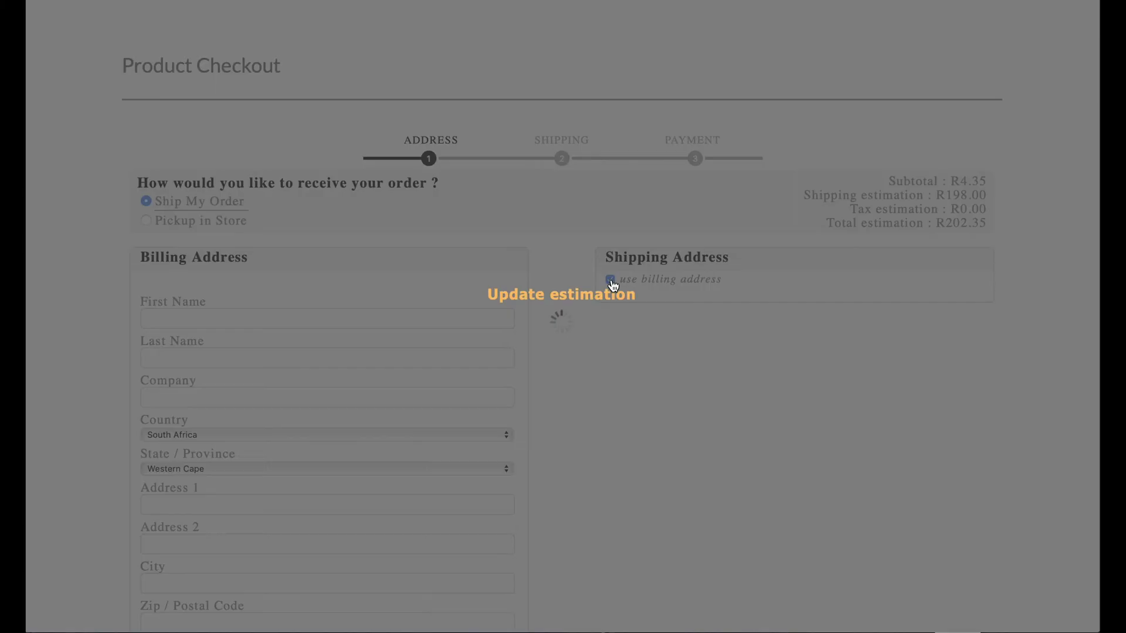
scroll(116, 362, "down", 2)
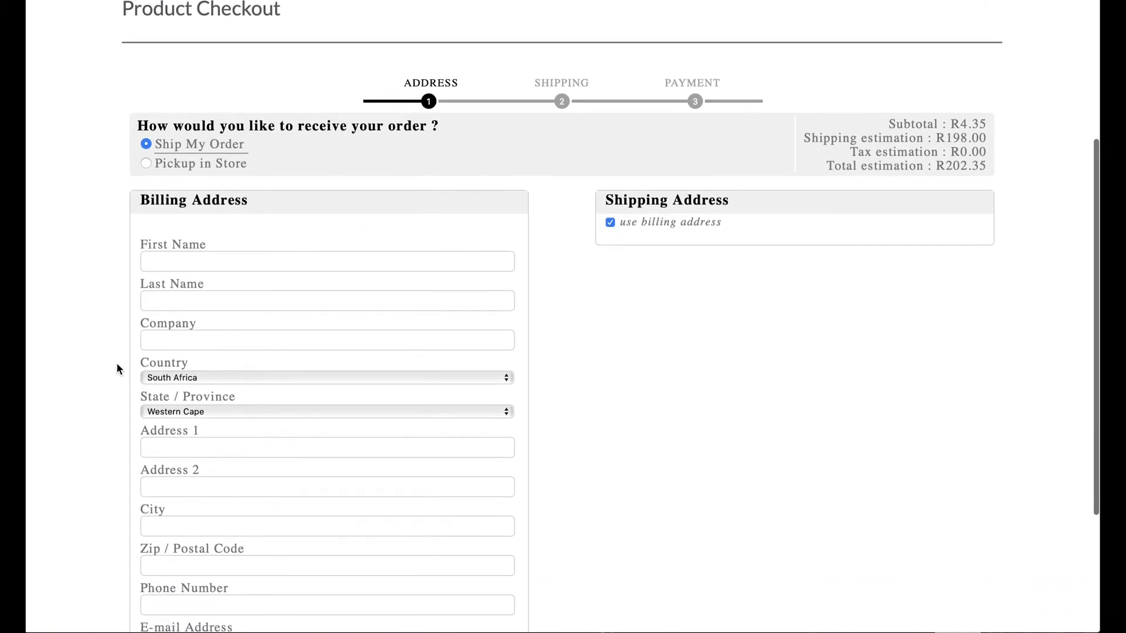
scroll(116, 368, "down", 1)
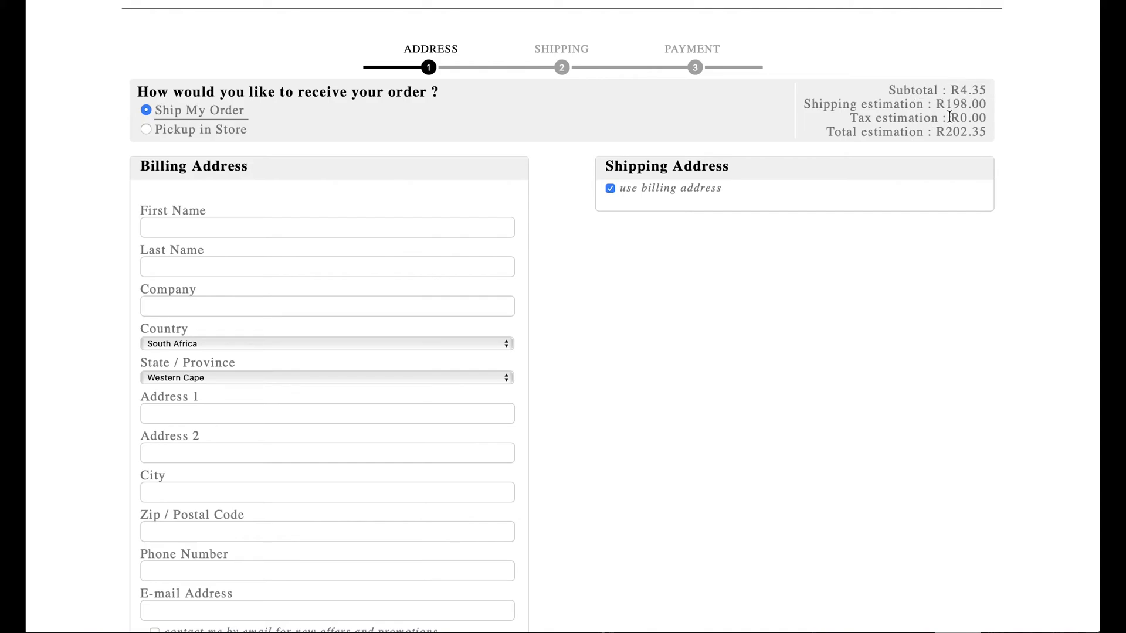
- Choose Pickup in Store, fill in the billing address from the saved work contact card, and continue to the shipping stage
left_click(146, 130)
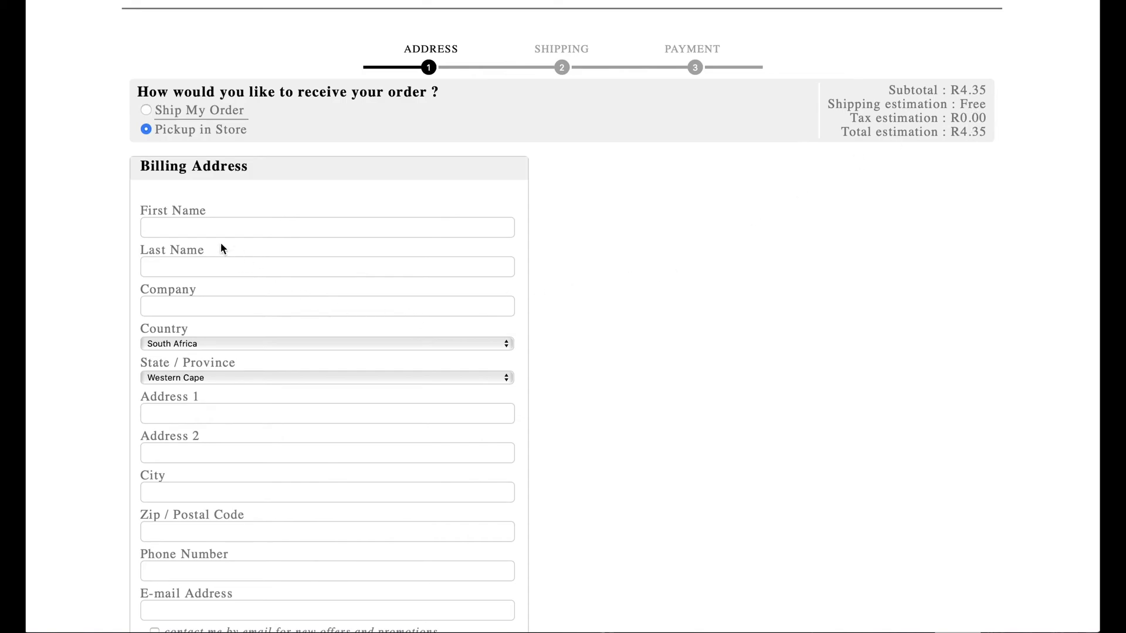
left_click(204, 229)
left_click(509, 227)
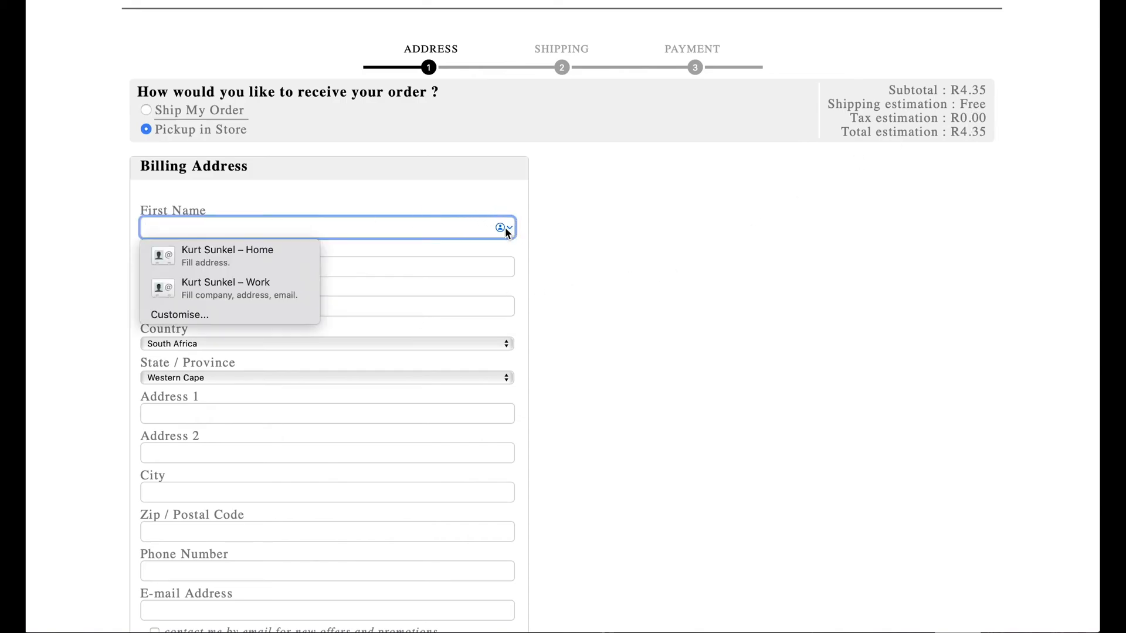
left_click(275, 280)
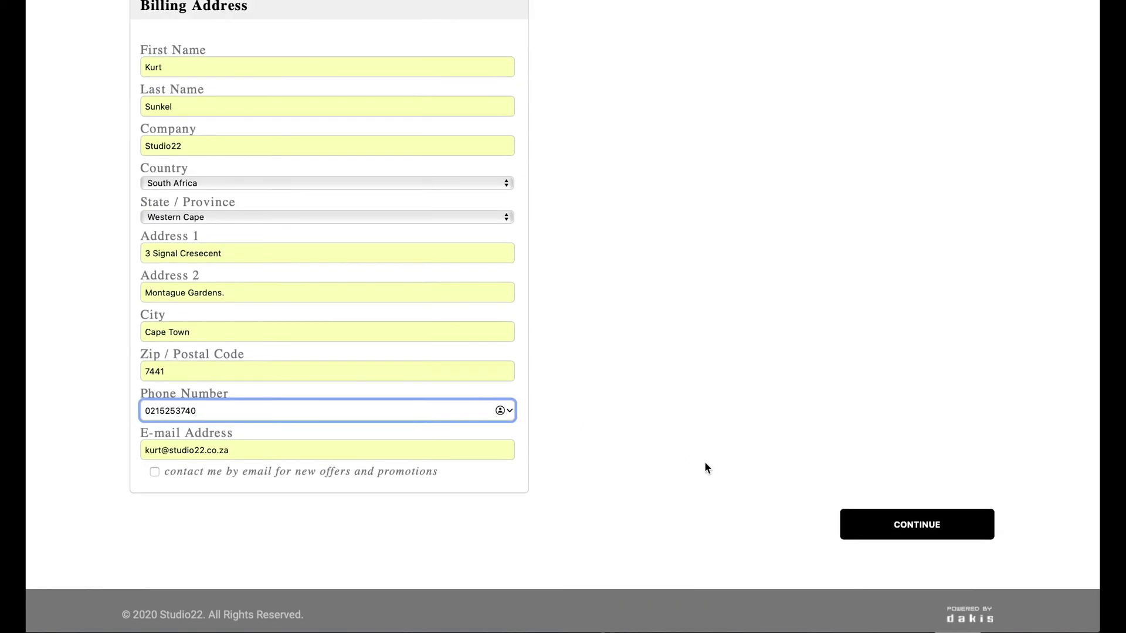
left_click(890, 525)
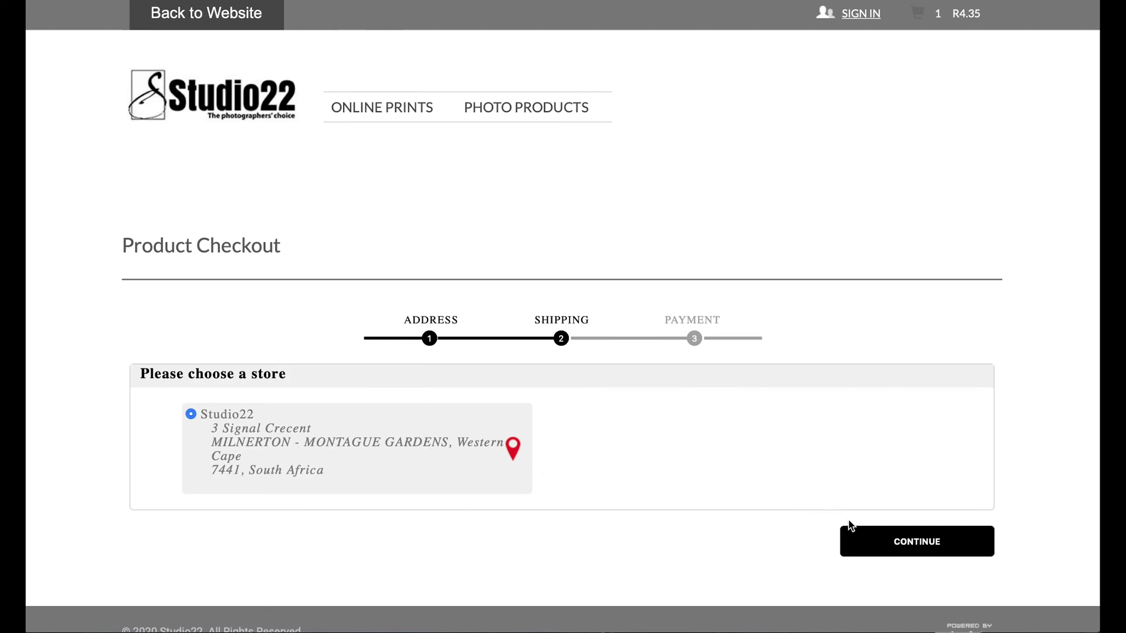
- Confirm Studio22 as the pickup store and review the order summary and payment methods
left_click(897, 541)
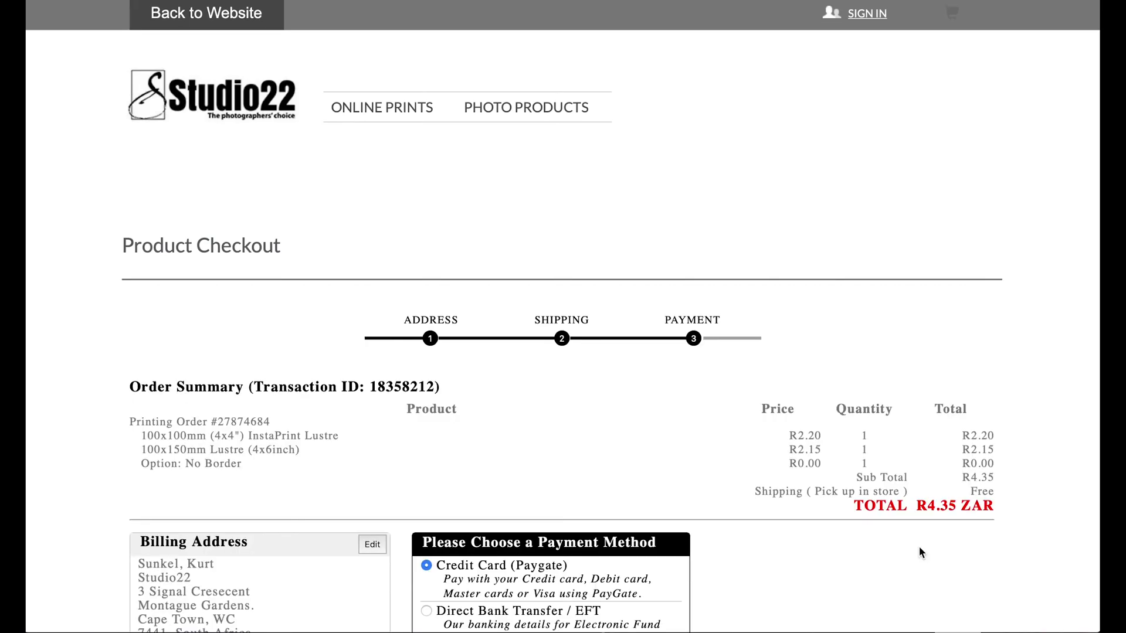
scroll(769, 469, "down", 2)
scroll(770, 469, "down", 3)
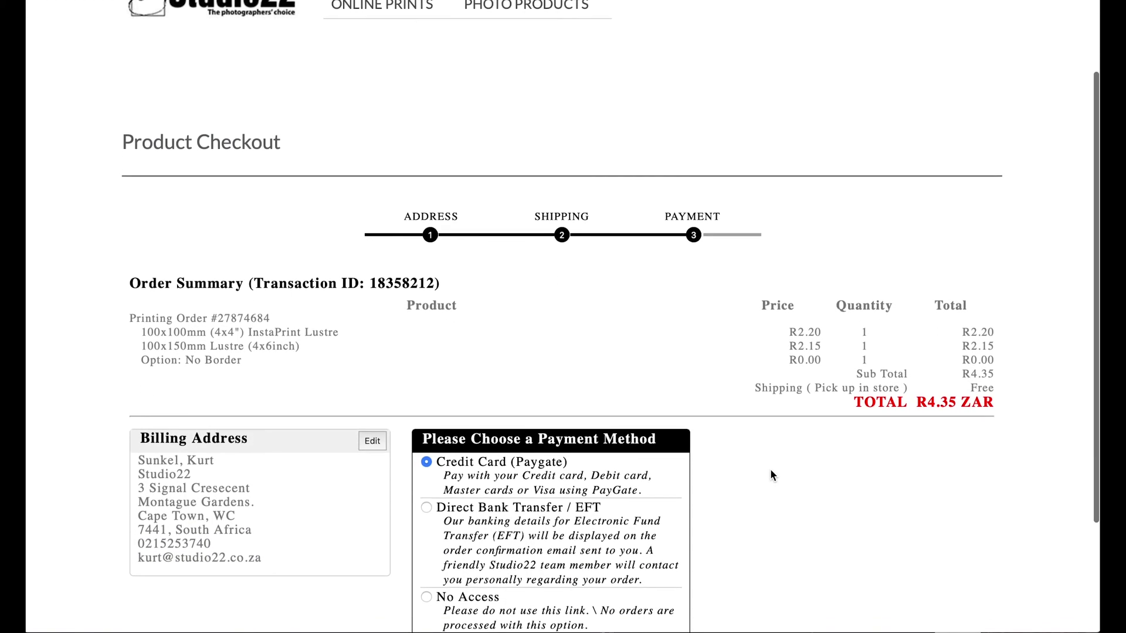